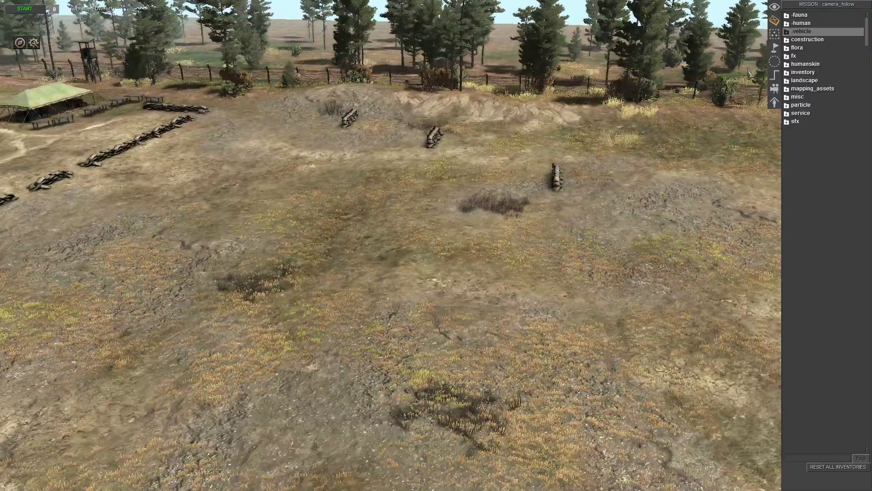
Step: Place a blitz3_6 truck from the German car vehicles on the open field
click(790, 33)
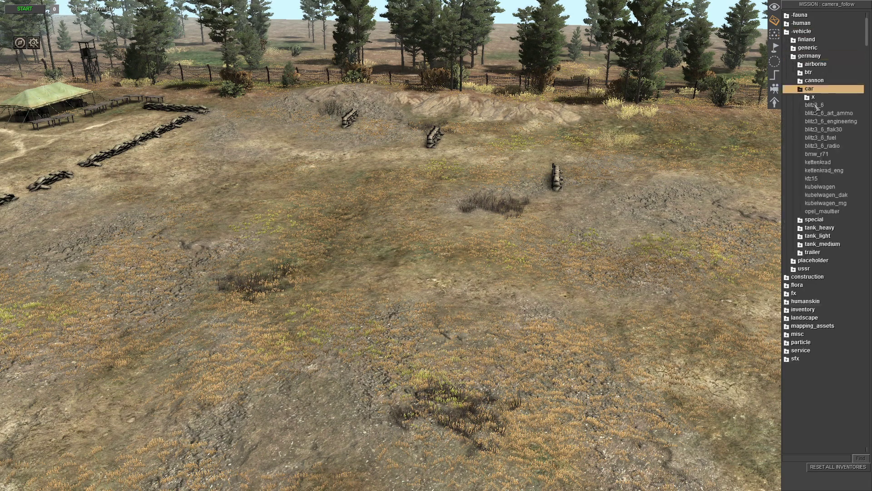
click(816, 106)
click(462, 280)
scroll(480, 348, up, 4)
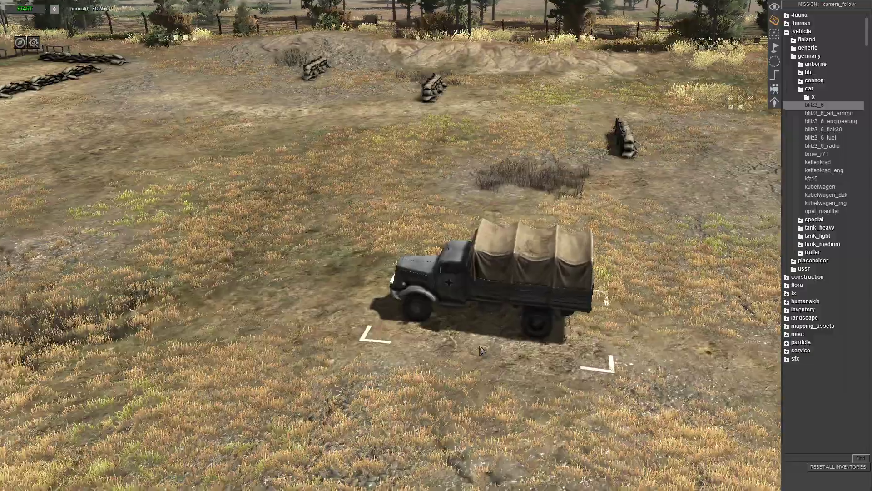
key(Right)
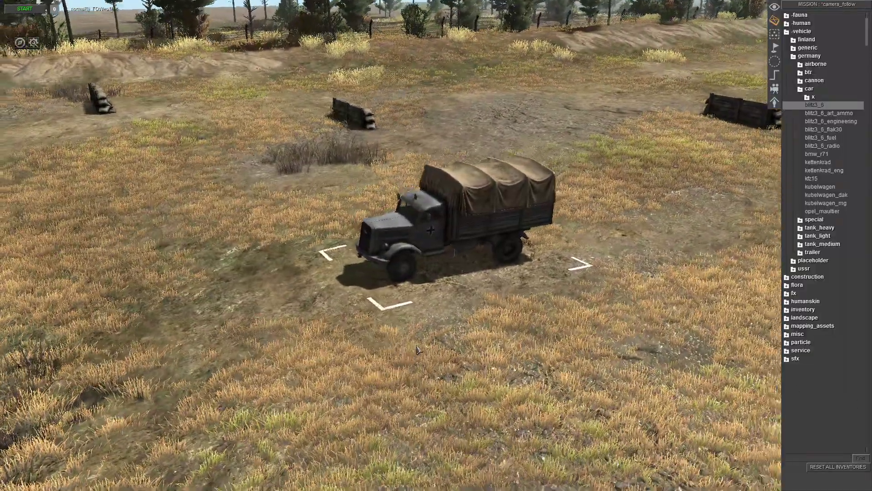
Step: Show the volume outlines and part names on the placed truck and examine which bones it offers for the camera
middle_drag(416, 345, 460, 275)
scroll(461, 277, up, 3)
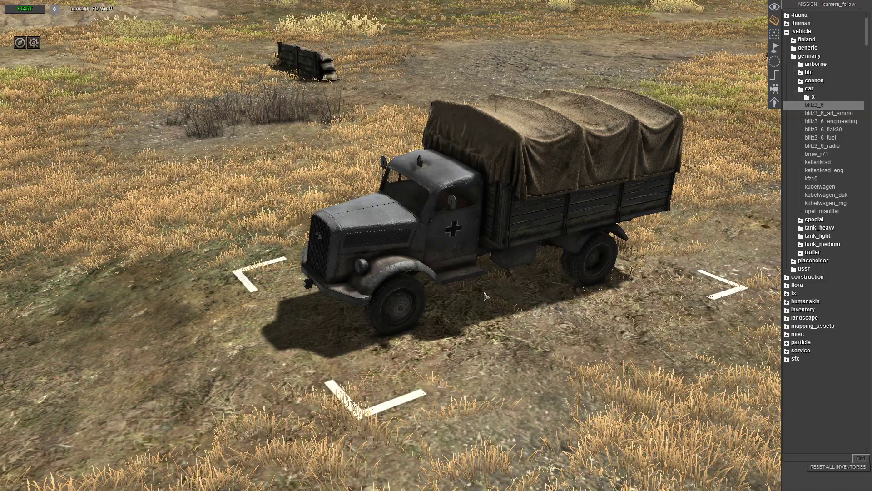
click(484, 296)
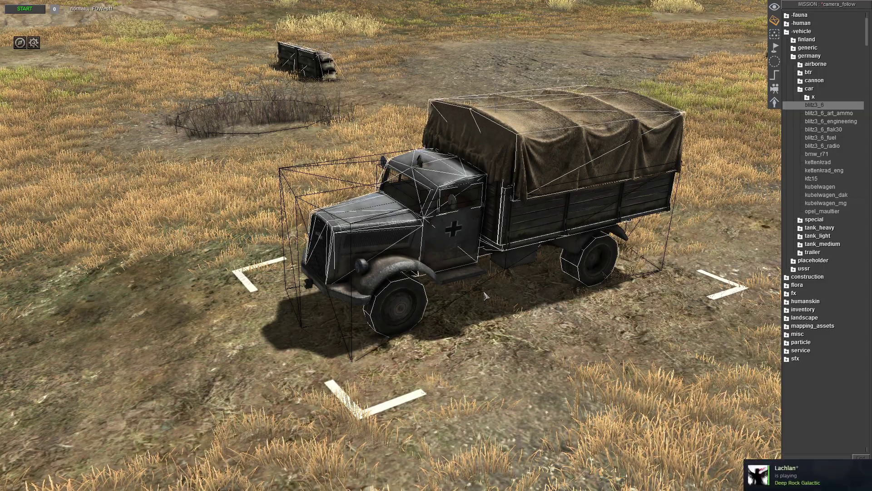
key(alt+v)
middle_drag(503, 318, 484, 315)
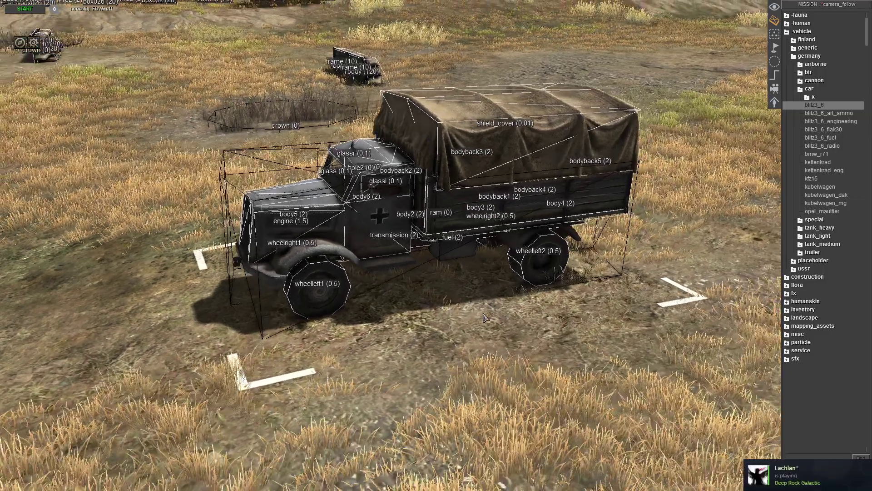
middle_drag(510, 167, 494, 169)
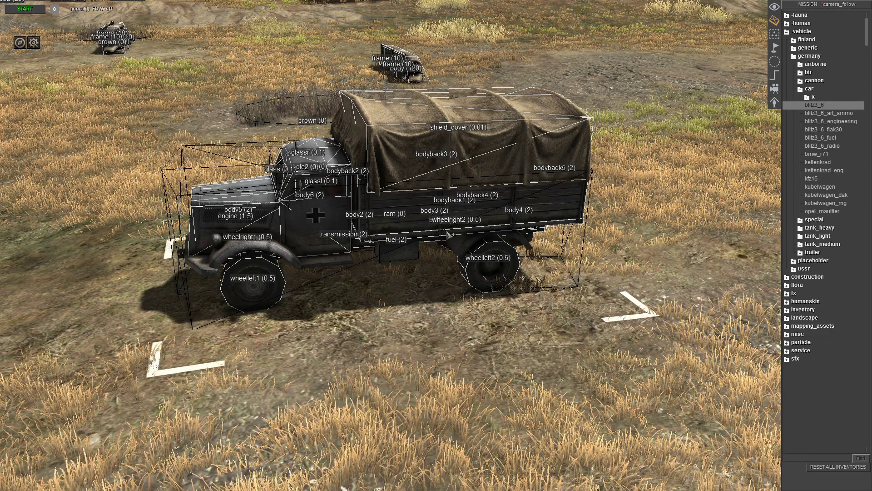
scroll(469, 286, down, 2)
middle_drag(478, 279, 484, 280)
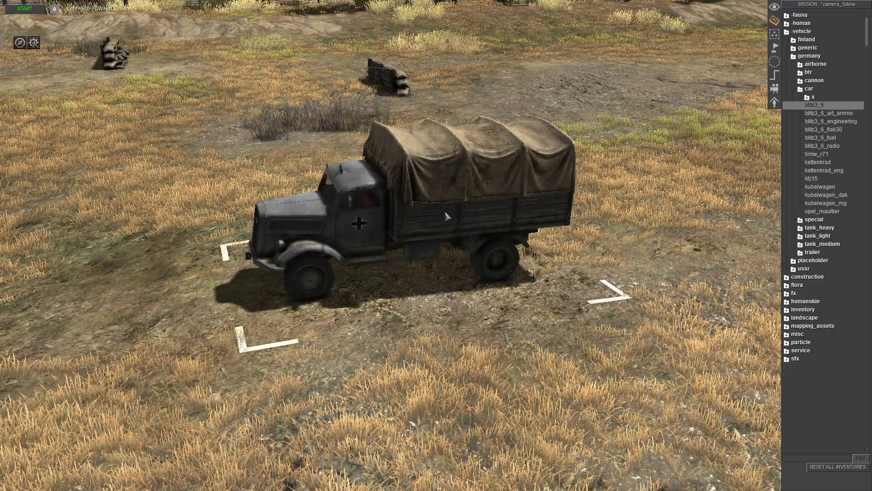
Step: Delete the placed truck from the field and collapse the vehicle categories in the object list
click(407, 237)
key(Delete)
scroll(497, 209, down, 3)
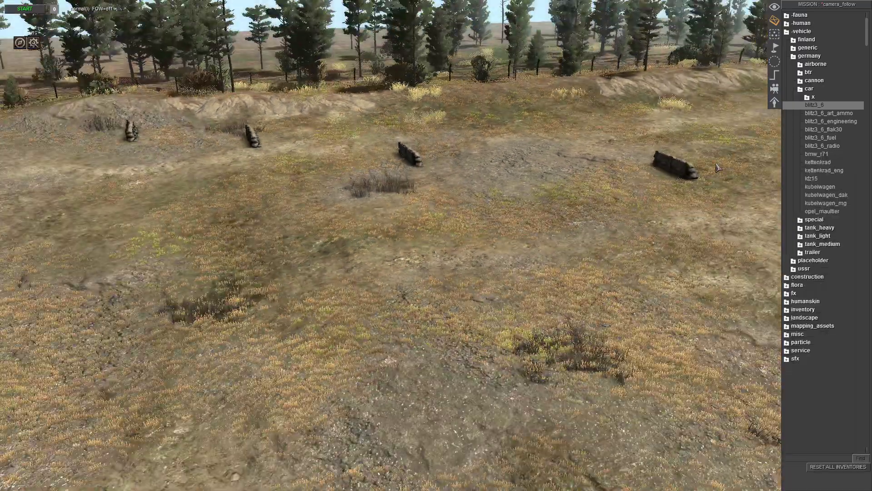
click(799, 90)
click(793, 56)
click(786, 32)
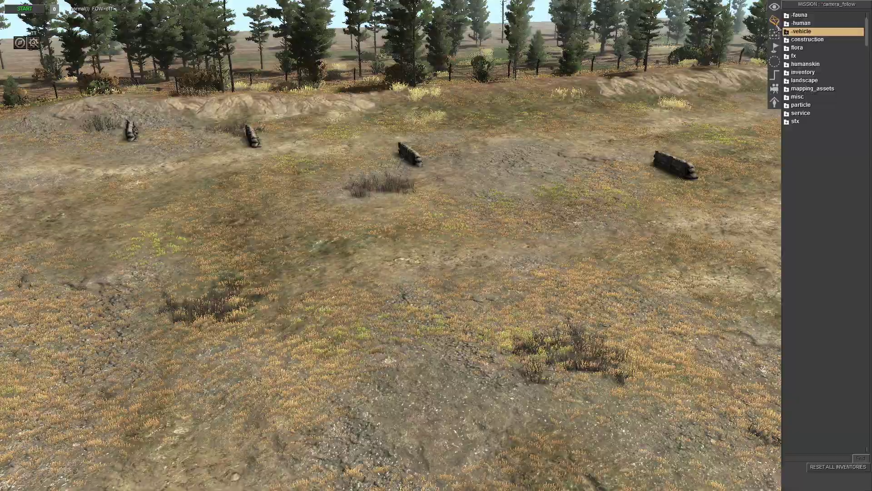
Step: Select the Opel Blitz truck on the road by the guard posts and examine its name and slot_id properties
scroll(568, 182, down, 3)
middle_drag(568, 181, 385, 185)
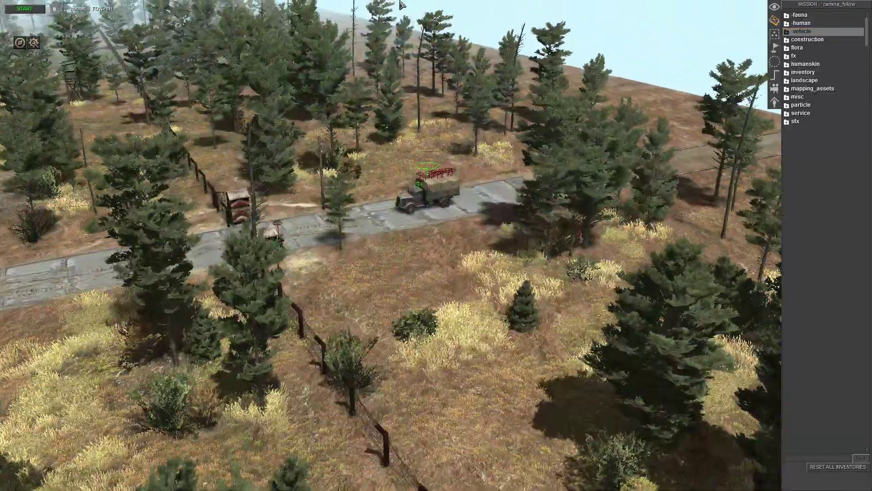
scroll(447, 398, up, 5)
scroll(446, 398, down, 3)
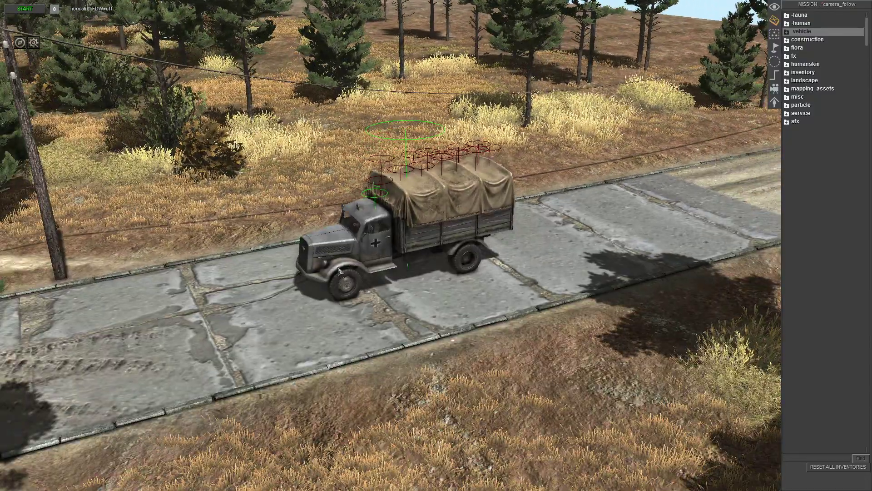
click(340, 272)
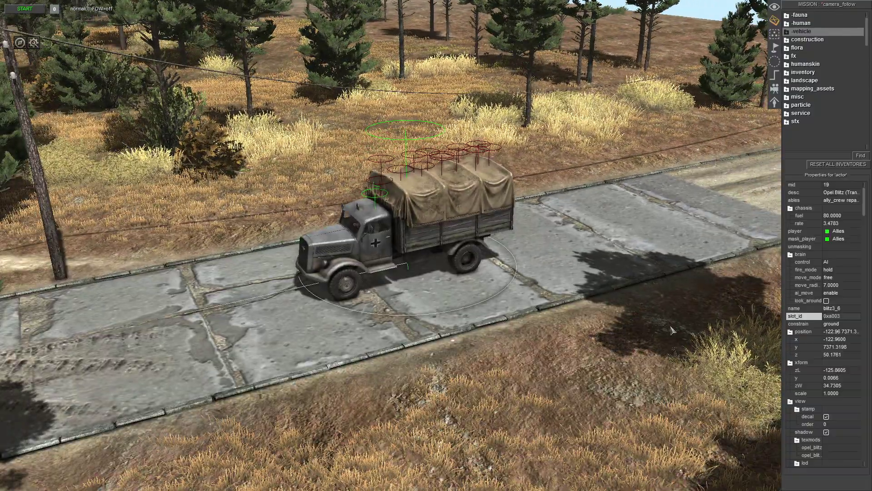
click(798, 310)
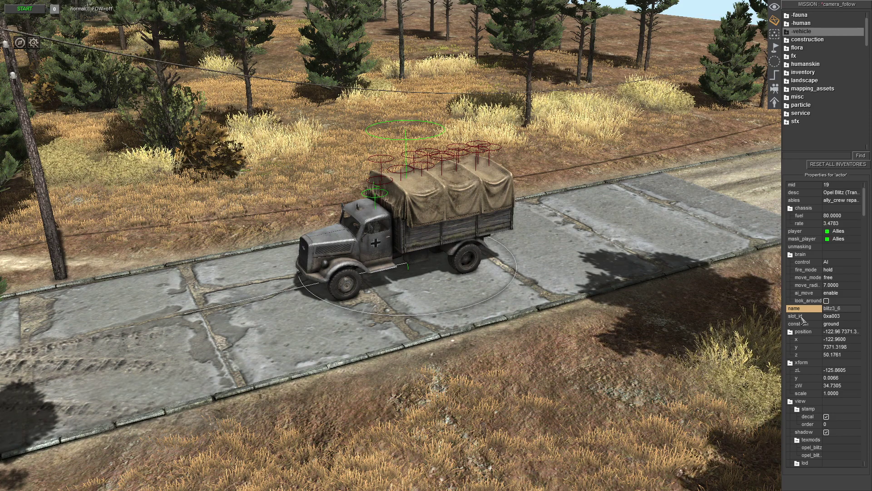
click(799, 316)
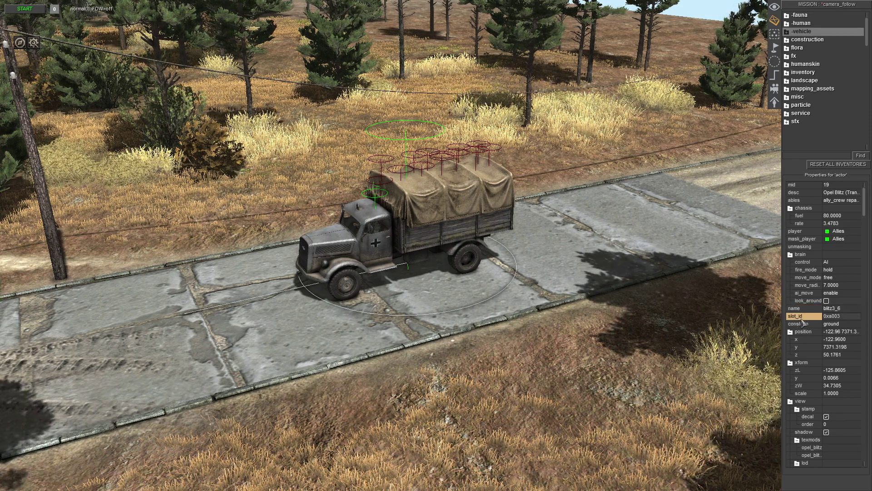
click(846, 317)
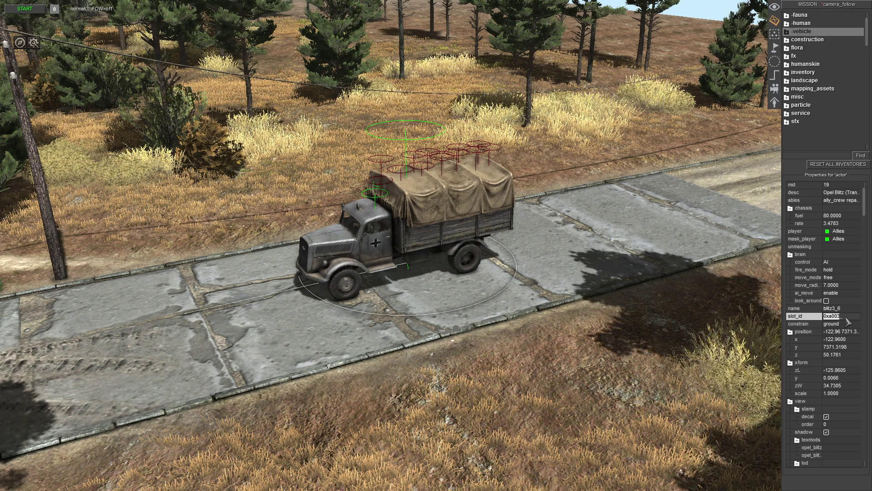
click(617, 397)
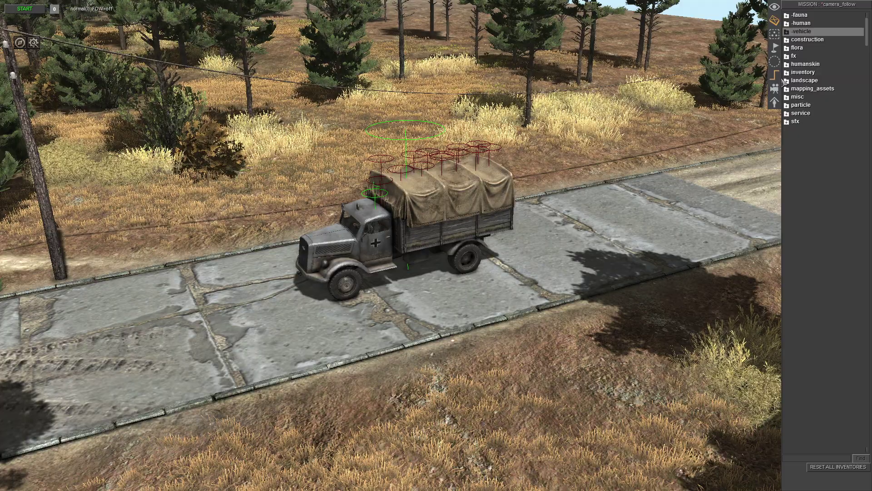
Step: Open the camera_follow trigger and look up camera_follow_bone among the commands that can be added, without adding one
scroll(781, 81, down, 4)
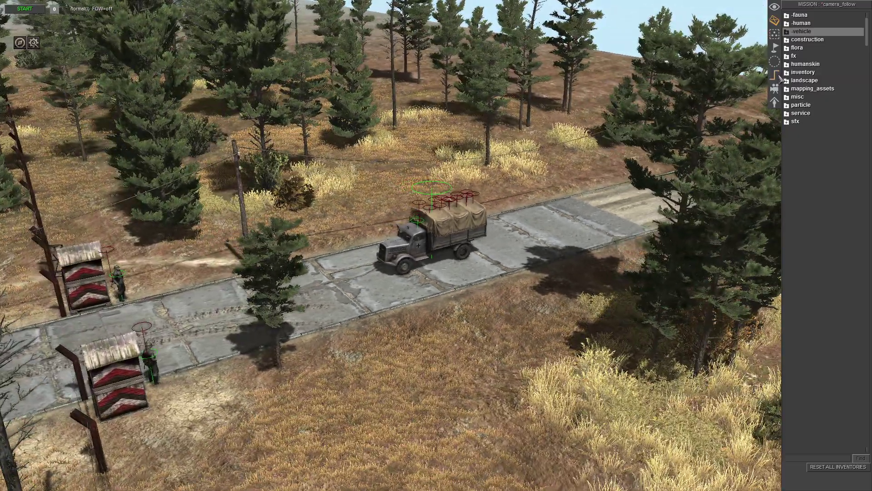
click(777, 76)
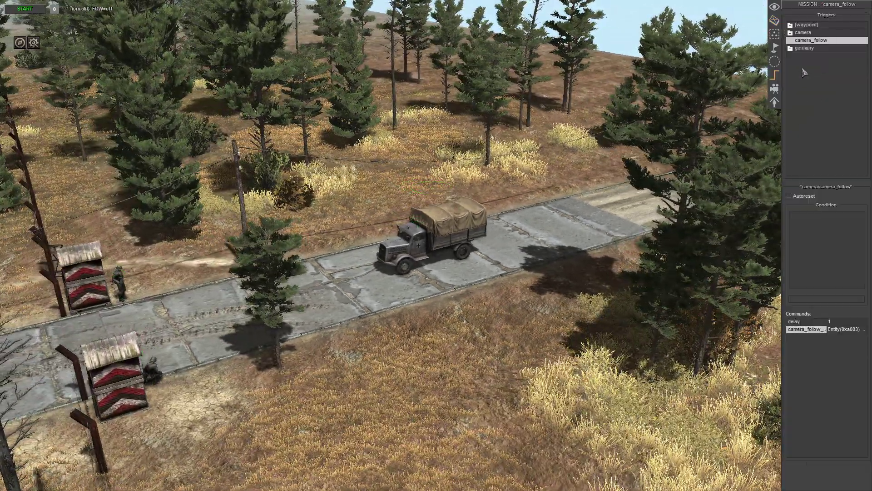
click(809, 40)
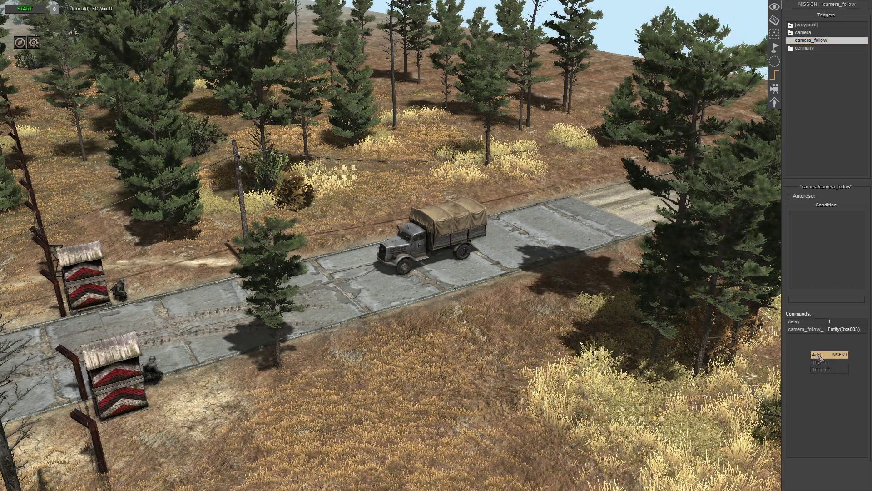
click(802, 355)
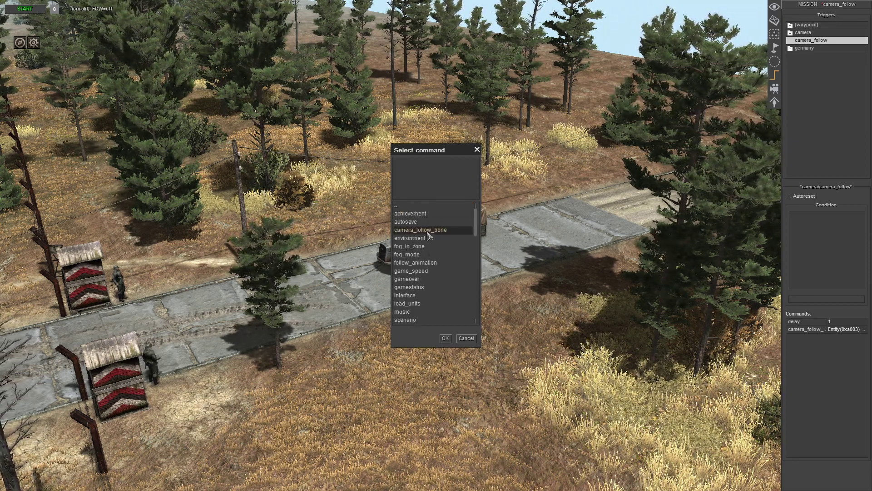
click(466, 338)
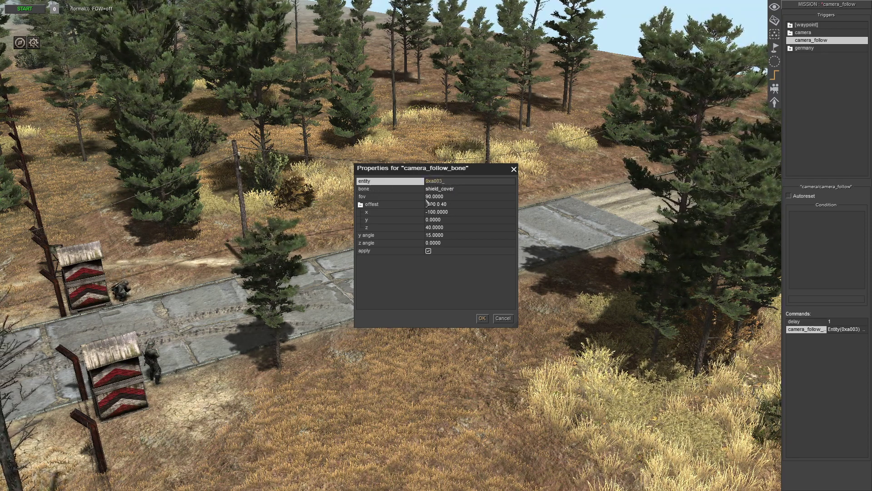
Step: Review the bone, fov, offset, y angle, z angle and apply settings of the trigger's camera_follow_bone command
click(374, 190)
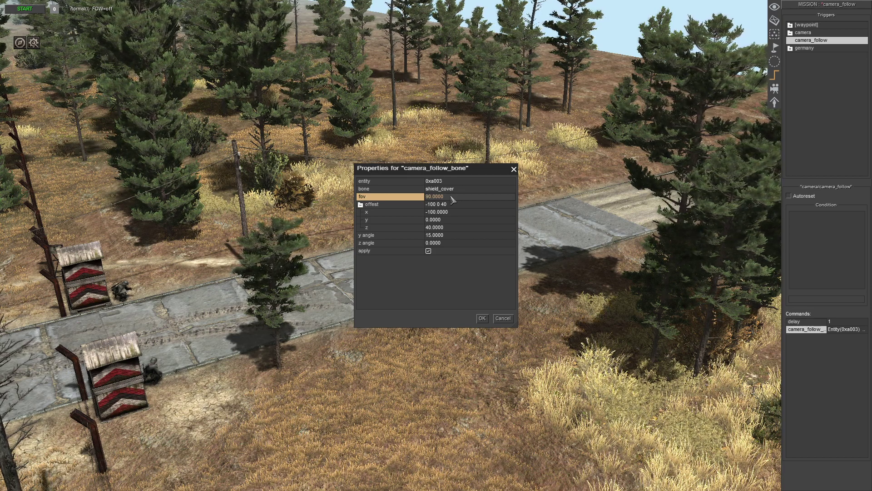
click(361, 205)
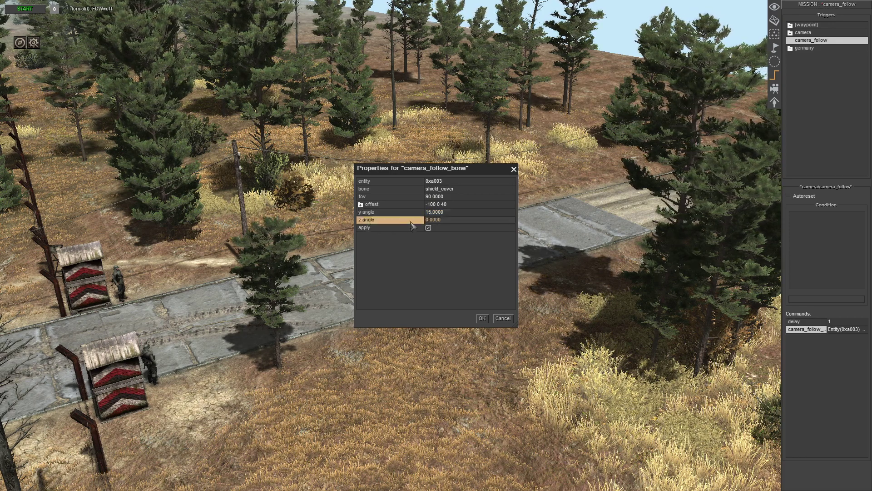
click(447, 221)
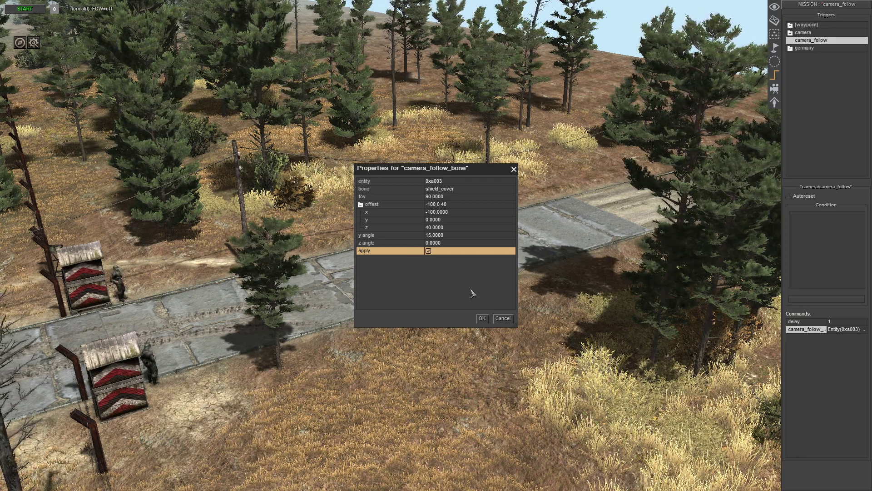
click(482, 318)
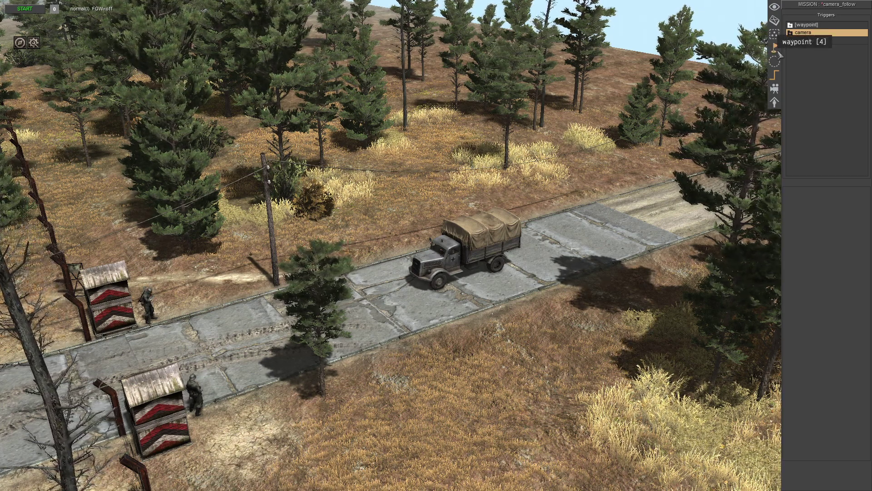
Step: Show the ger_vehicle waypoint group, select the last waypoint of the route and review its delay command
click(776, 47)
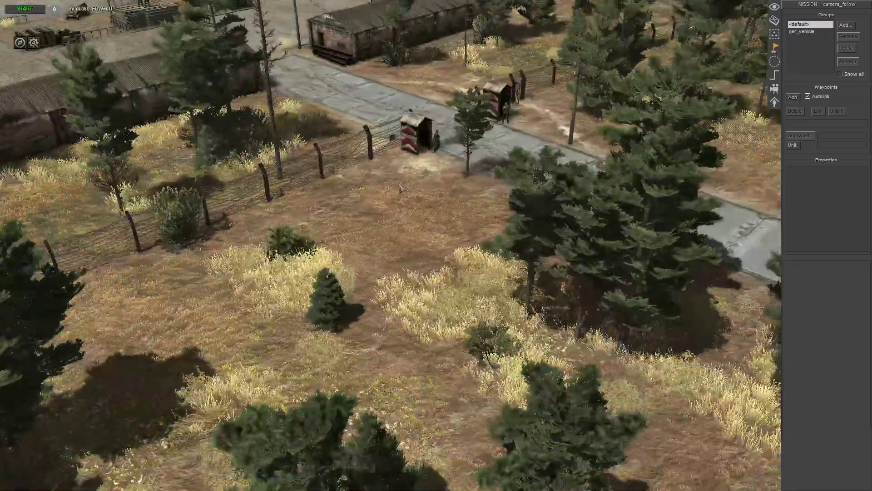
click(805, 32)
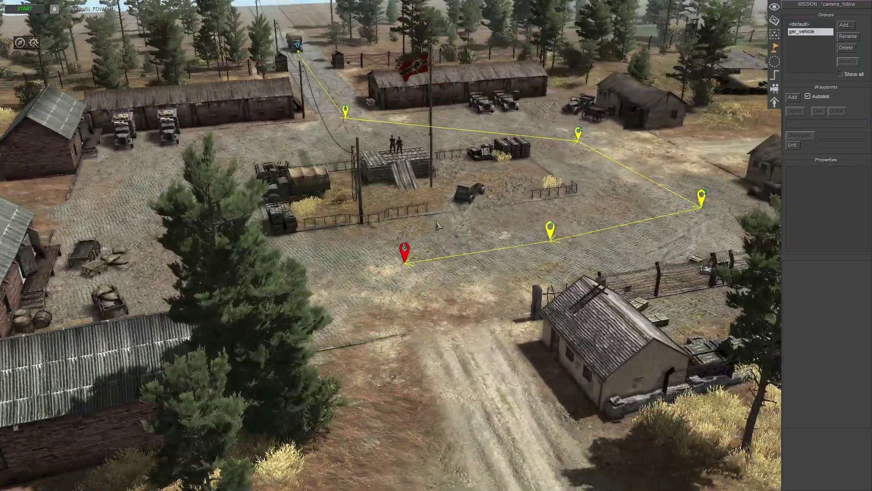
click(404, 251)
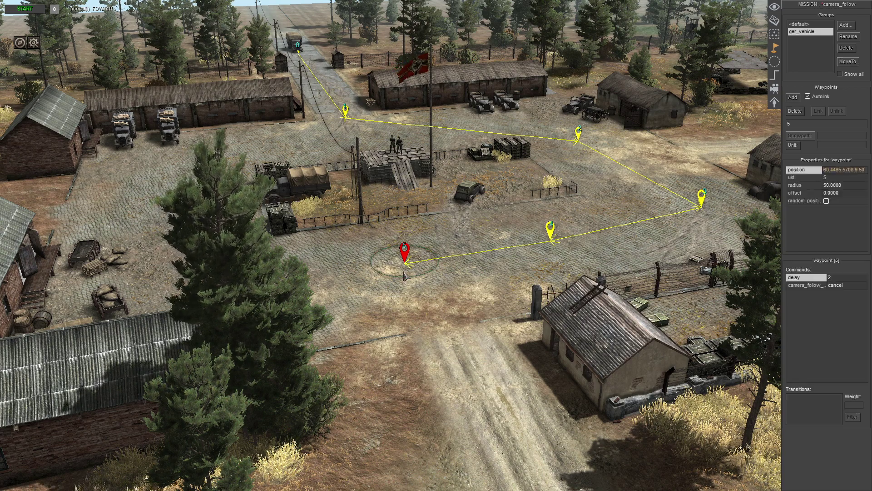
scroll(392, 285, up, 2)
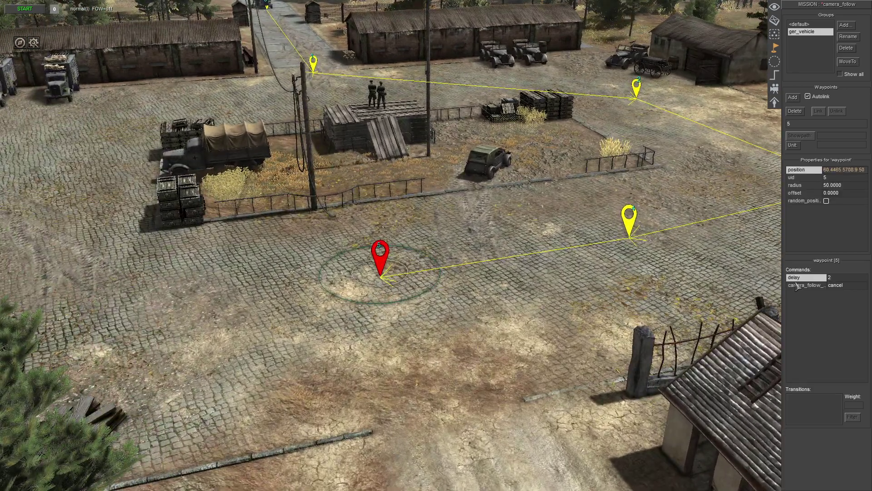
click(806, 278)
double_click(806, 278)
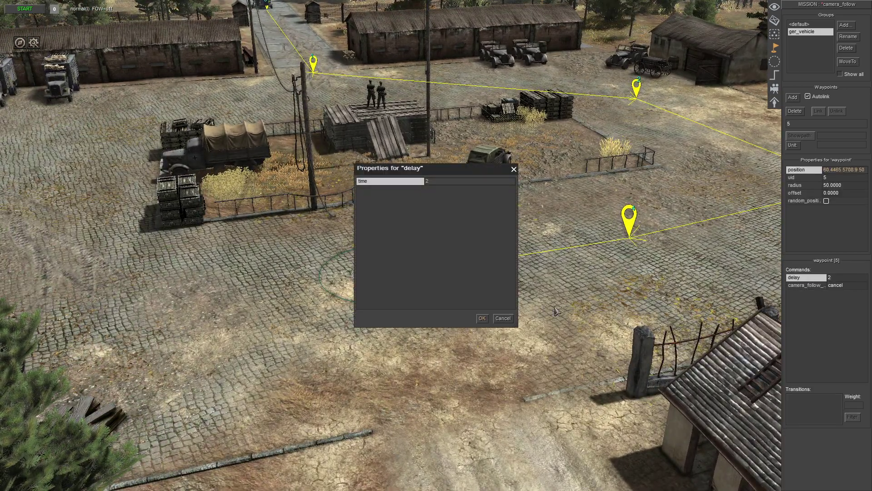
click(481, 317)
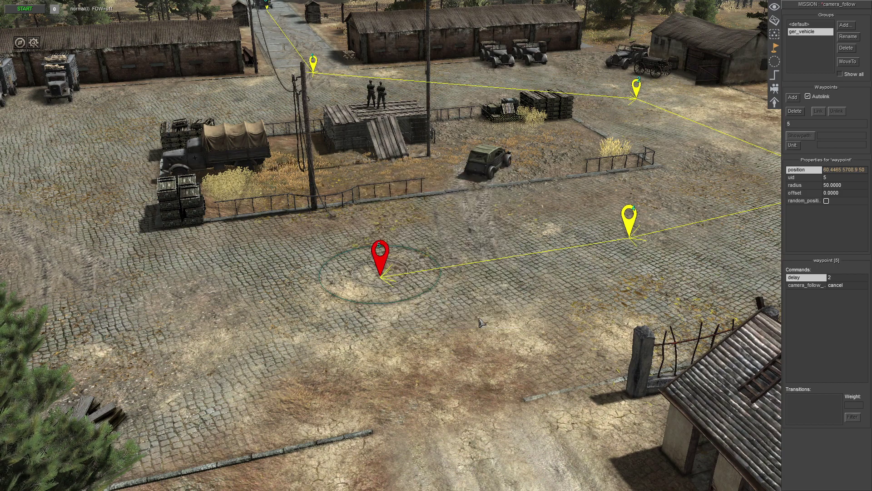
Step: Review the settings of the last waypoint's camera_follow_bone command and view the whole route through the camp
double_click(808, 287)
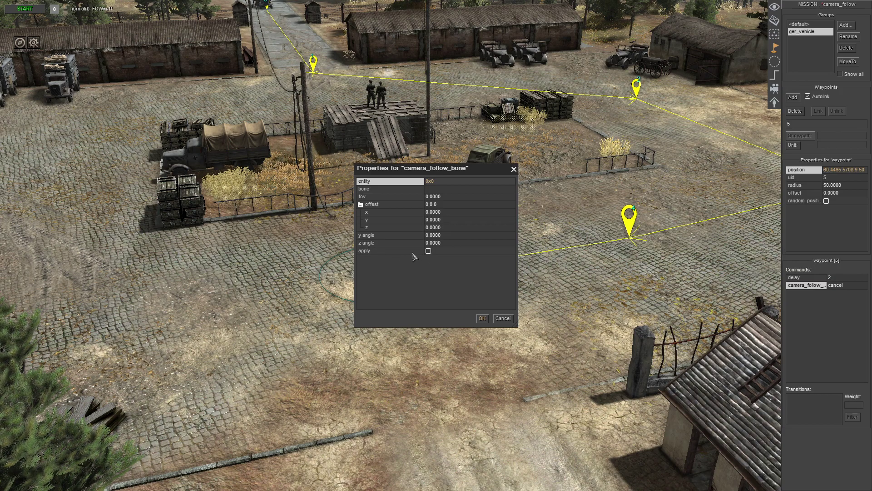
click(482, 318)
scroll(511, 301, down, 3)
click(512, 301)
scroll(511, 301, down, 3)
middle_drag(512, 301, 445, 293)
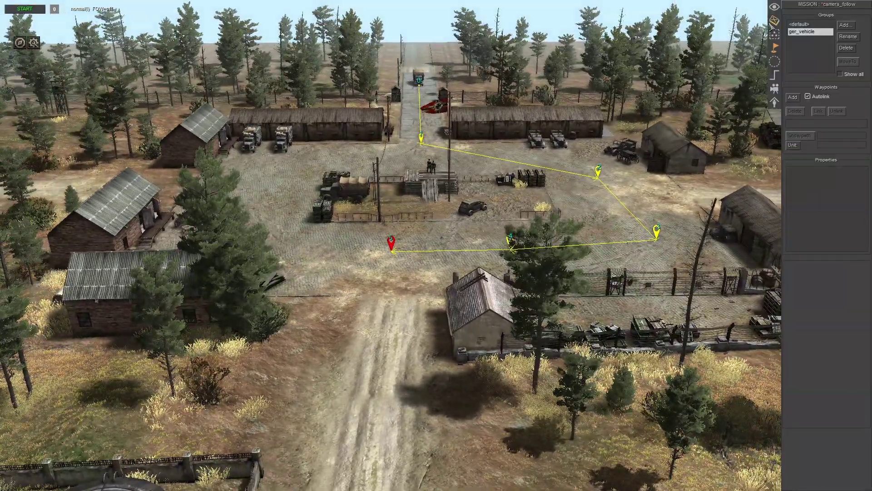